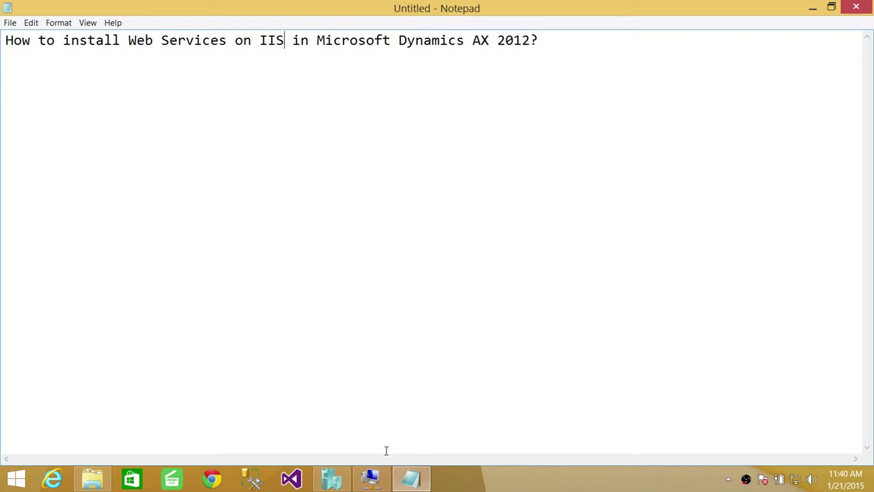
Unlock the DynamicsAX virtual machine with the account password and close Server Manager
click(370, 478)
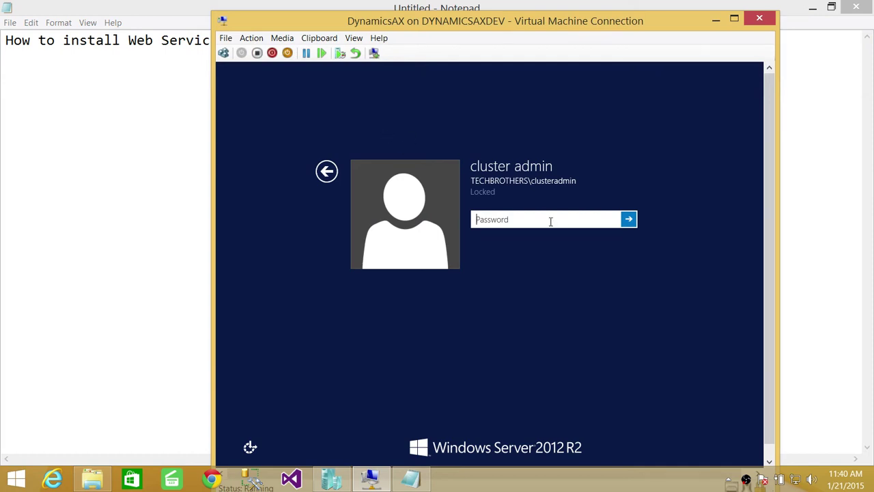
text(*********)
key(Return)
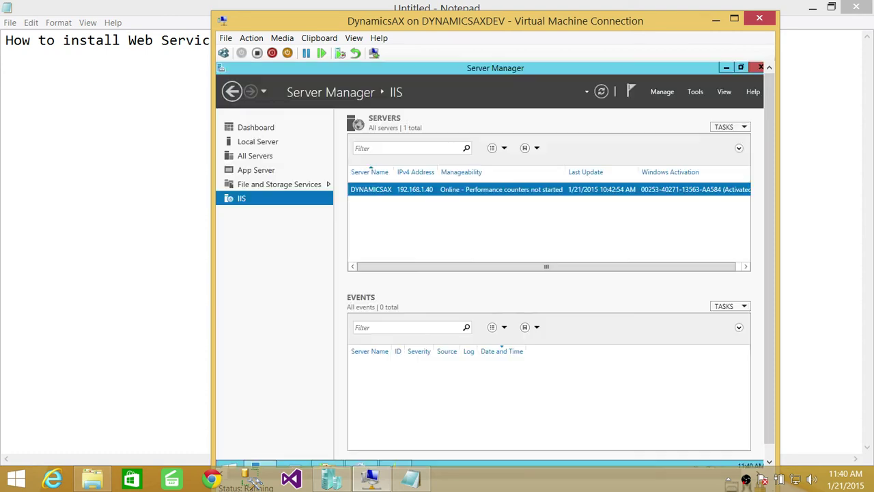
click(760, 69)
drag(765, 134, 772, 161)
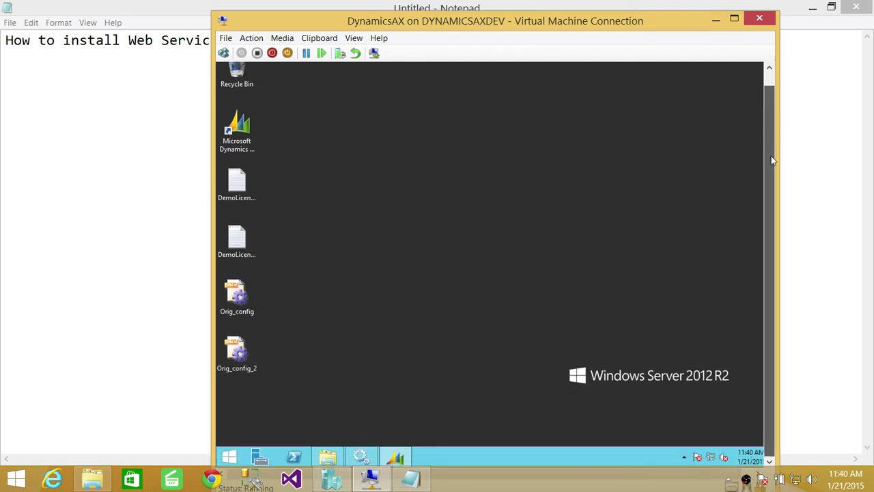
Open Server Manager's IIS page and start Add Roles and Features for the DYNAMICSAX server
click(230, 456)
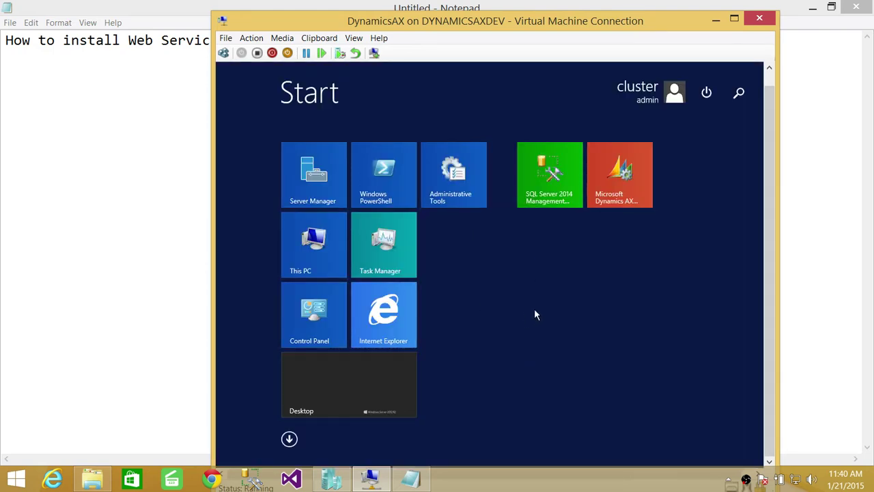
click(324, 177)
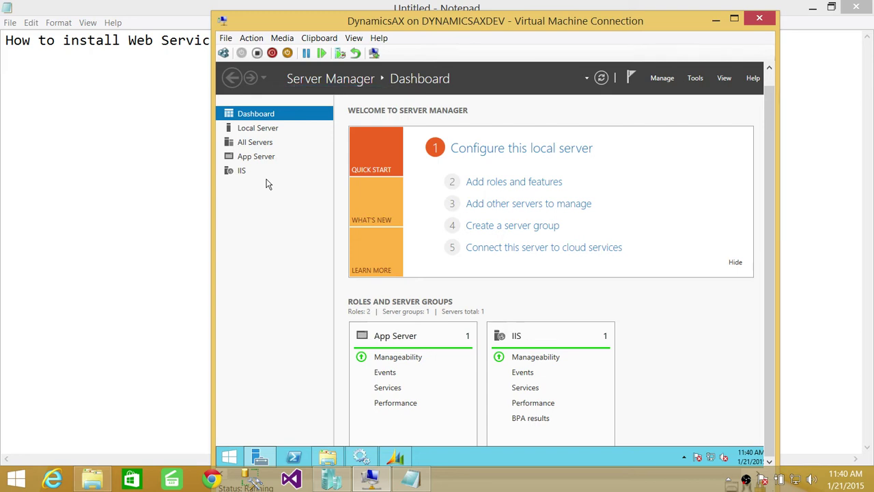
click(242, 186)
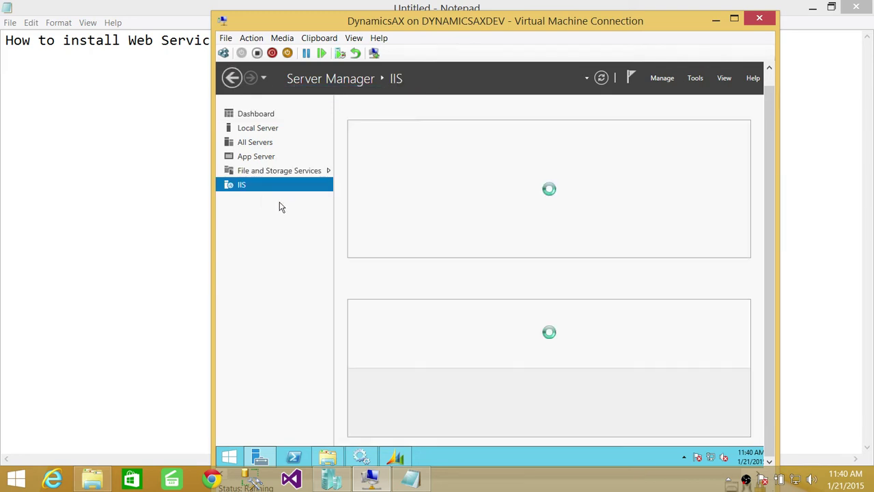
right_click(422, 179)
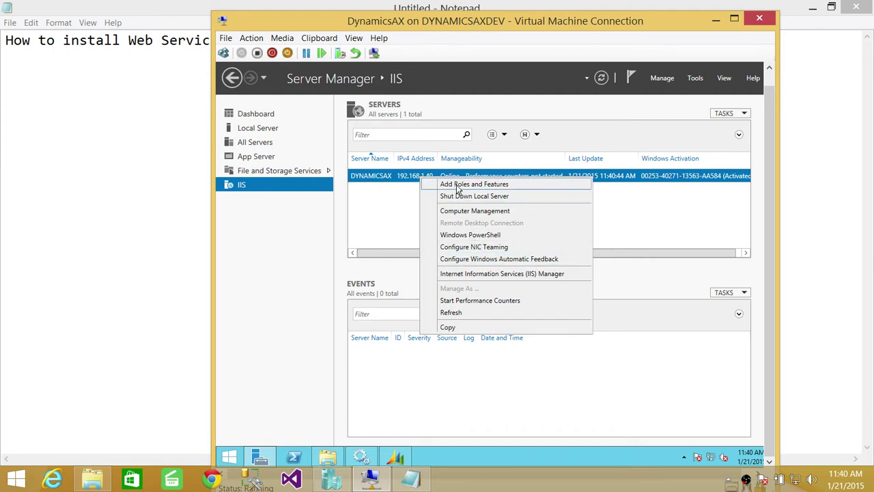
click(457, 185)
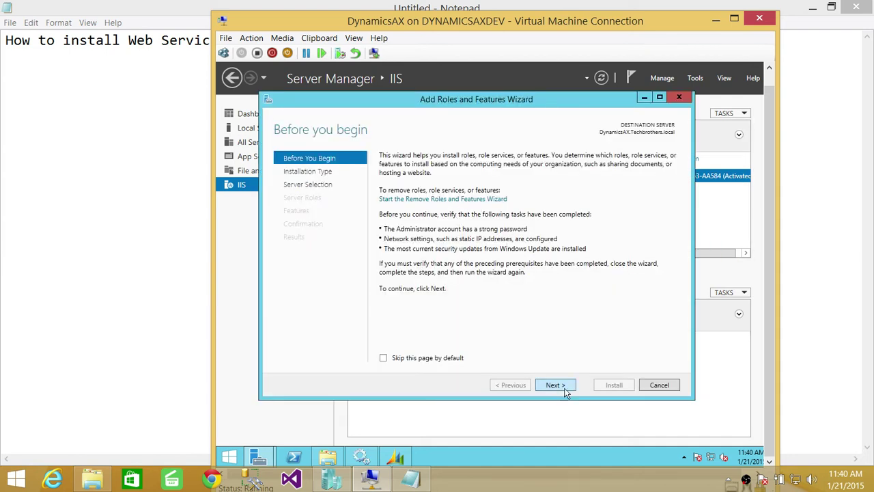
Pass Before You Begin, keep role-based installation and the DynamicsAX server as destination
click(564, 386)
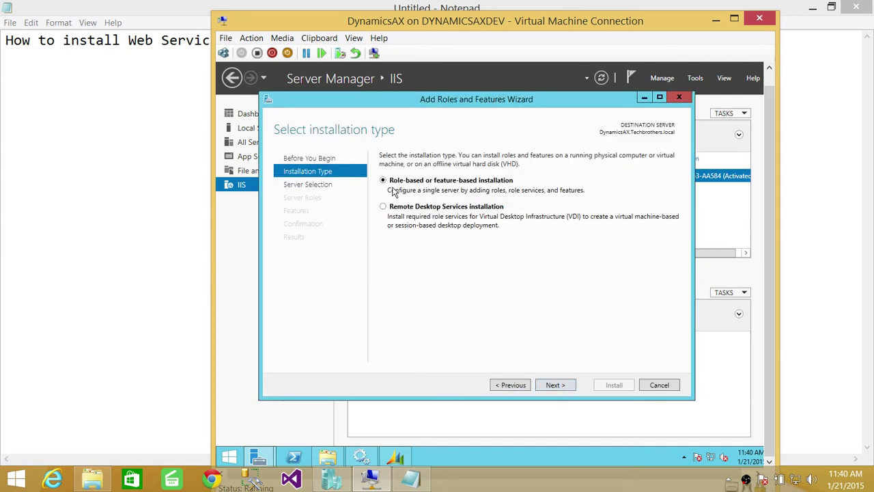
click(550, 385)
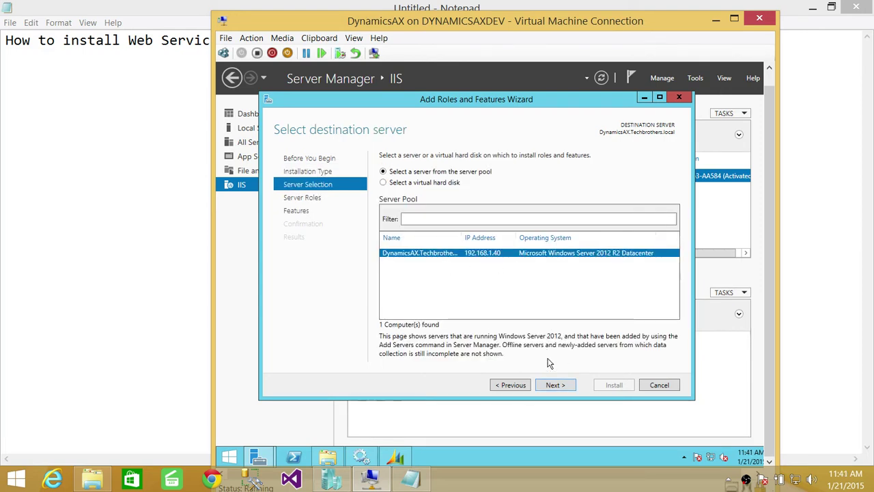
click(556, 385)
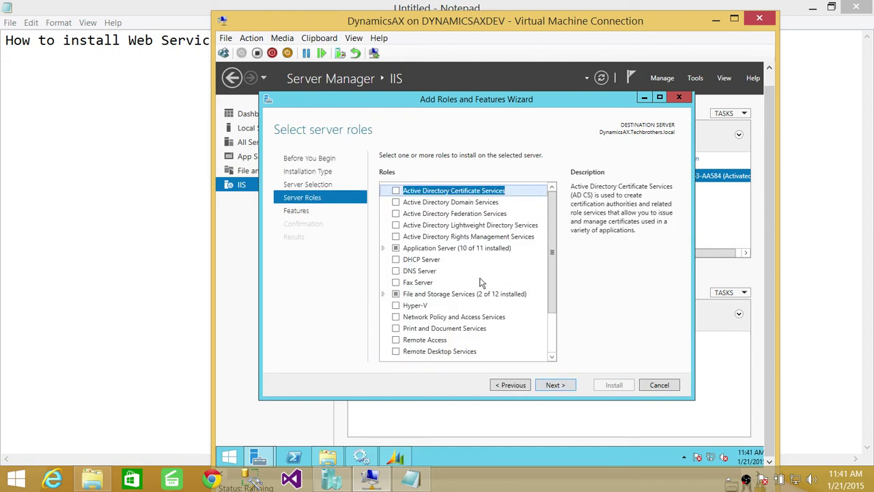
Expand Web Server (IIS), Management Tools, IIS 6 Management Compatibility and Web Server role services
scroll(550, 235, down, 2)
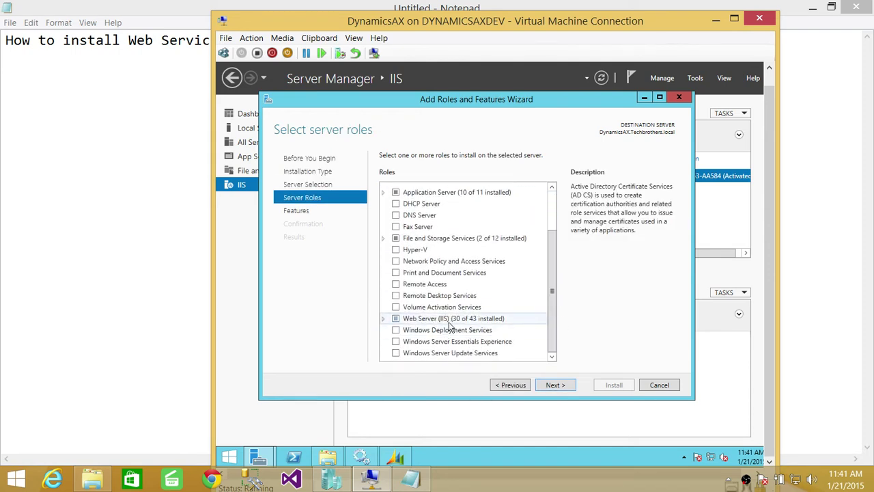
click(384, 318)
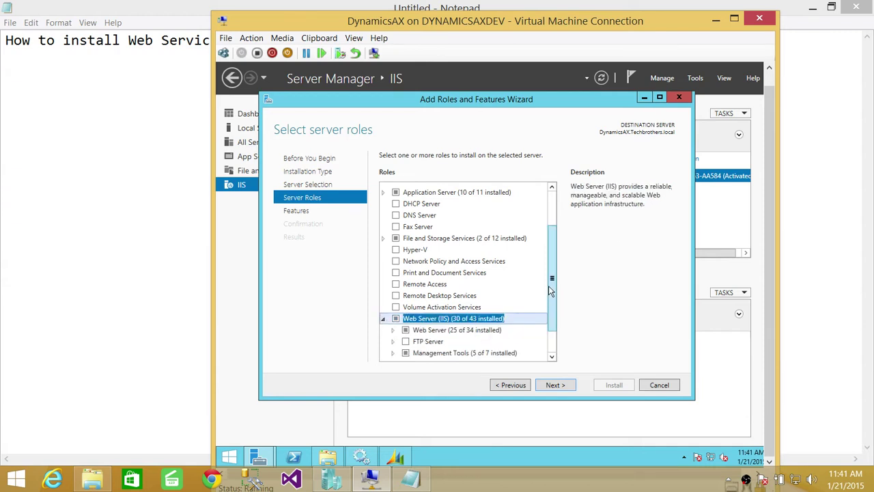
scroll(553, 292, down, 1)
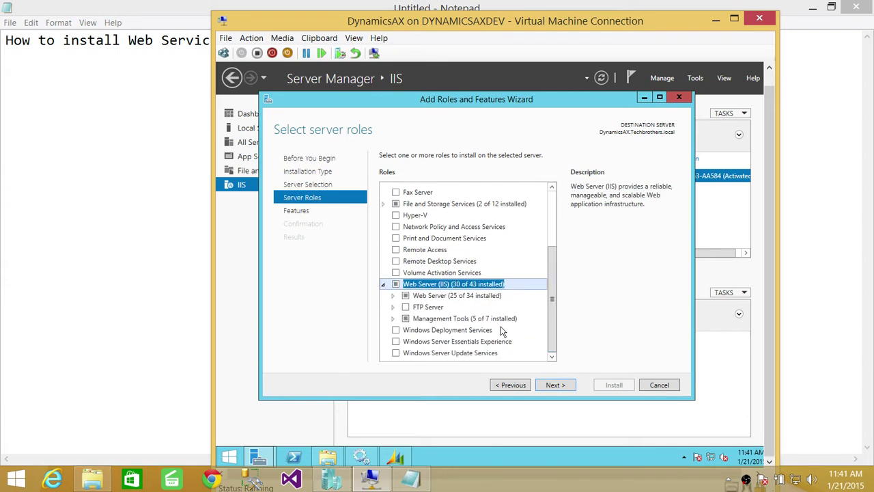
click(394, 319)
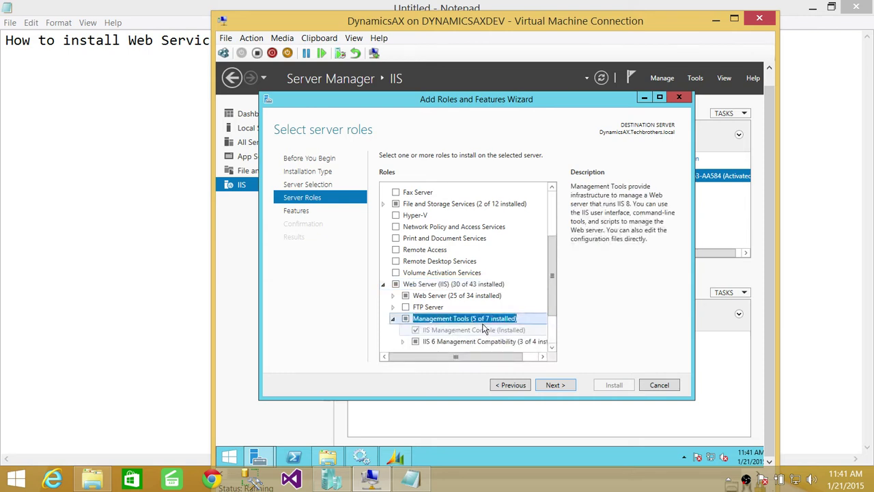
scroll(555, 297, down, 1)
scroll(555, 297, down, 1)
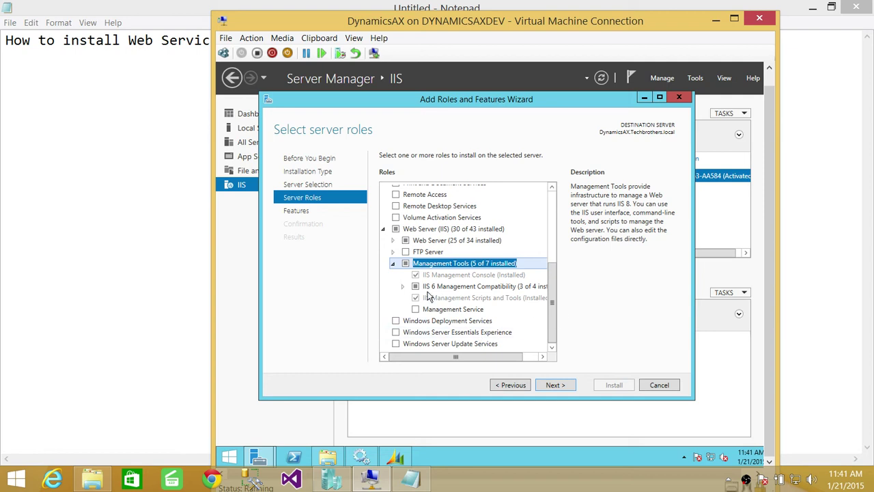
click(403, 287)
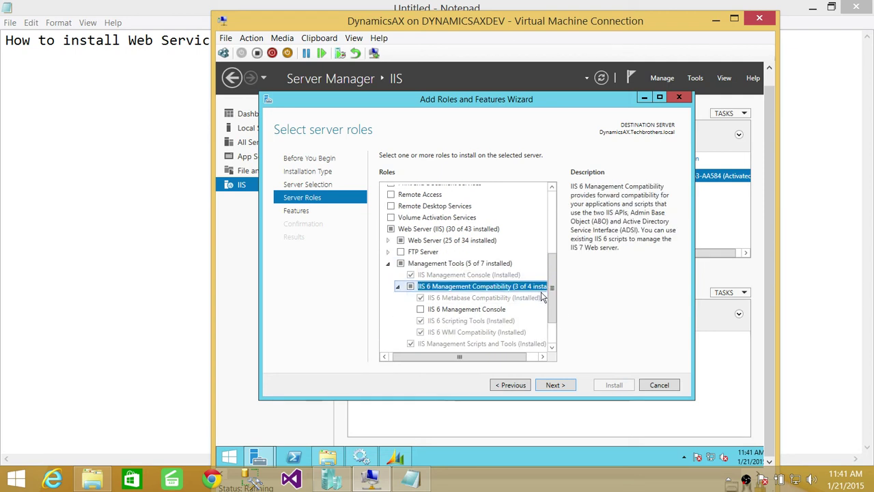
scroll(552, 315, down, 1)
scroll(551, 315, up, 2)
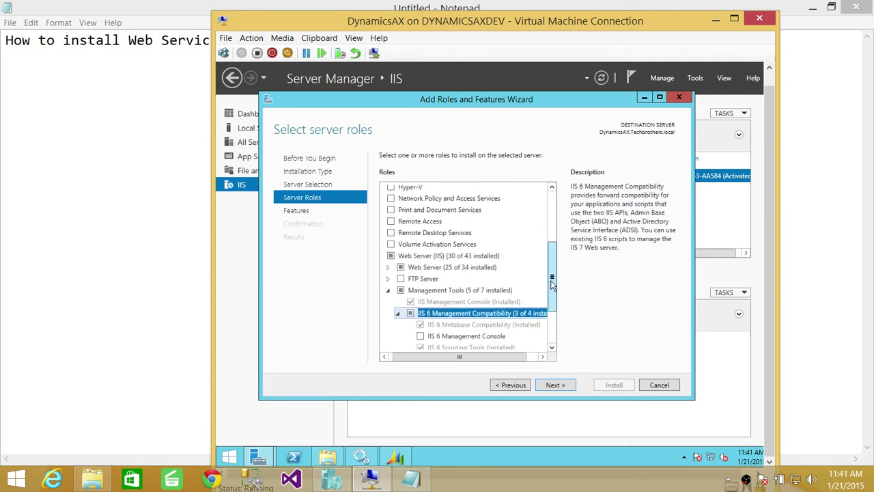
click(387, 290)
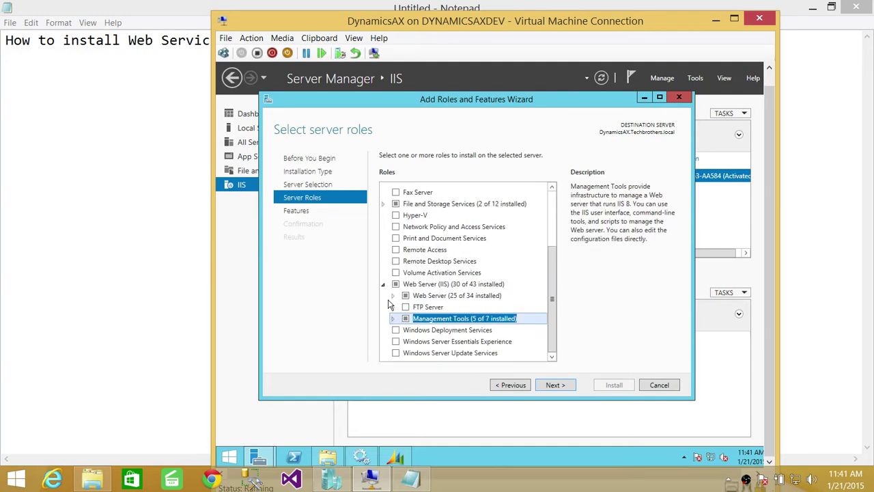
click(392, 295)
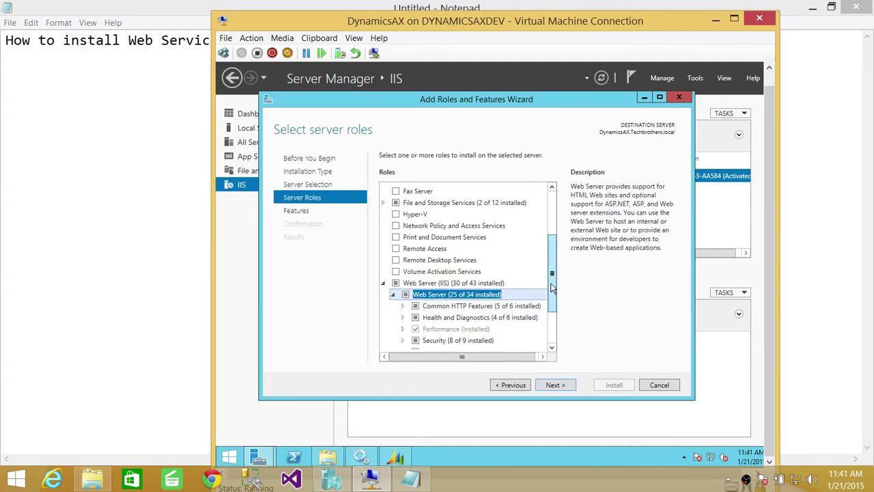
Select Application Development, expand it and review its installed sub-features
scroll(552, 300, down, 2)
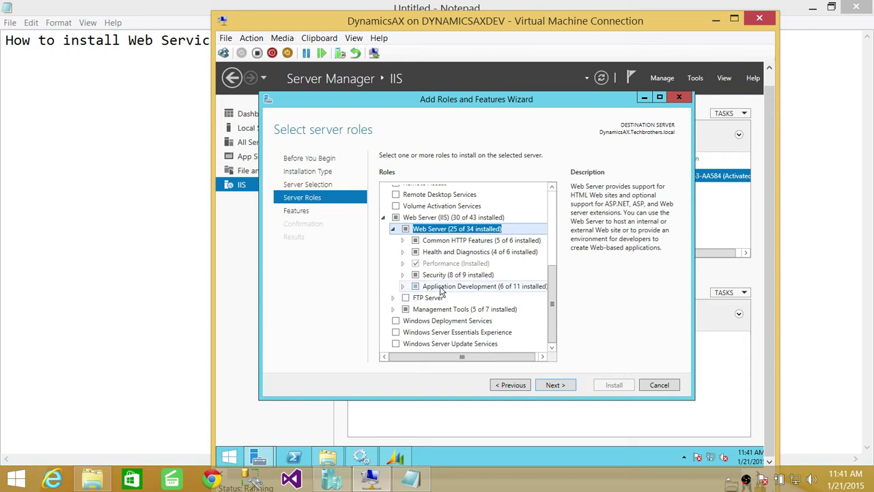
click(404, 290)
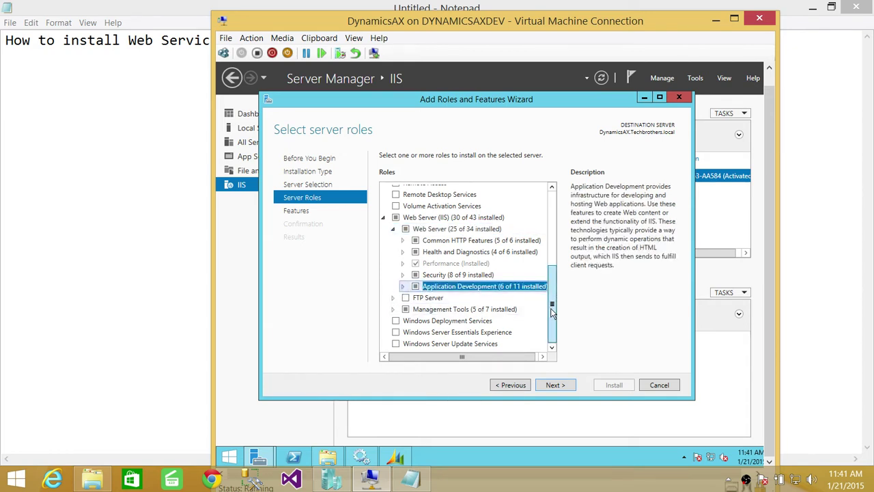
click(403, 287)
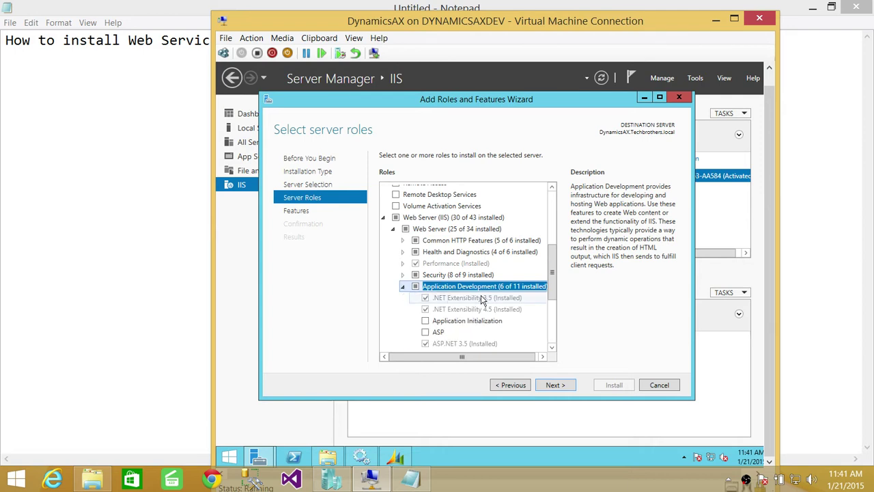
drag(555, 274, 555, 300)
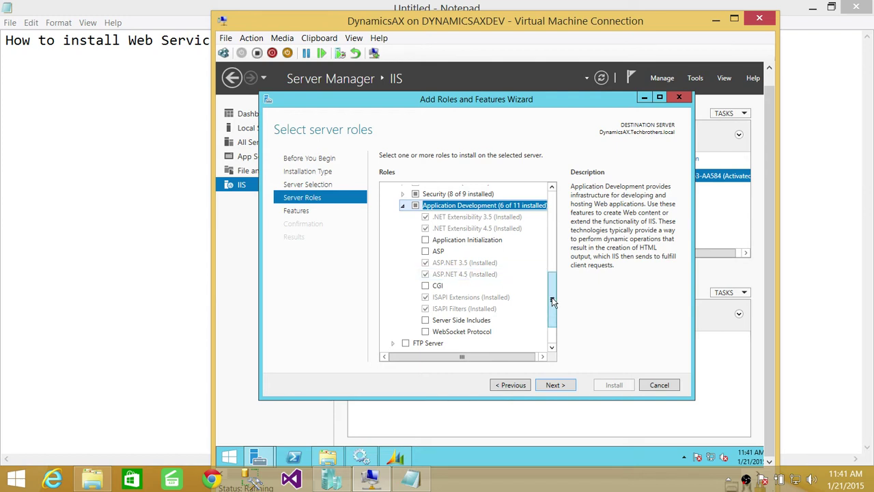
scroll(552, 297, up, 4)
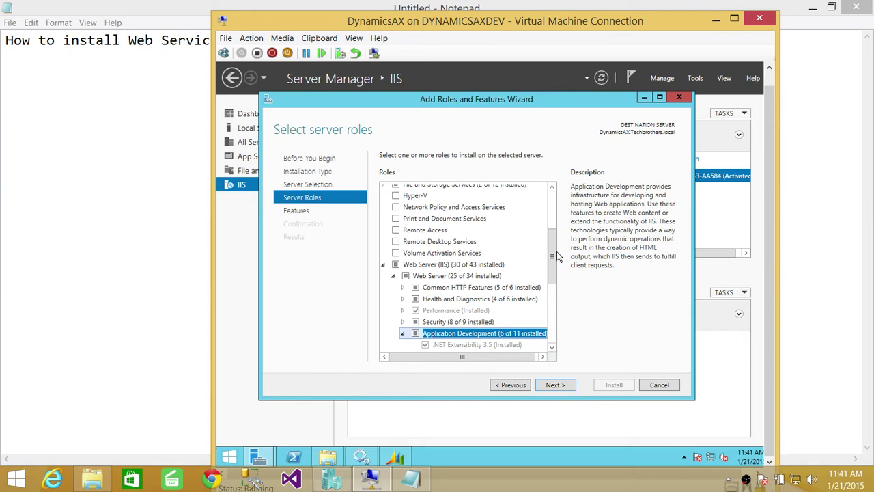
mouse_move(553, 251)
mouse_down()
mouse_move(552, 282)
mouse_move(554, 255)
mouse_up()
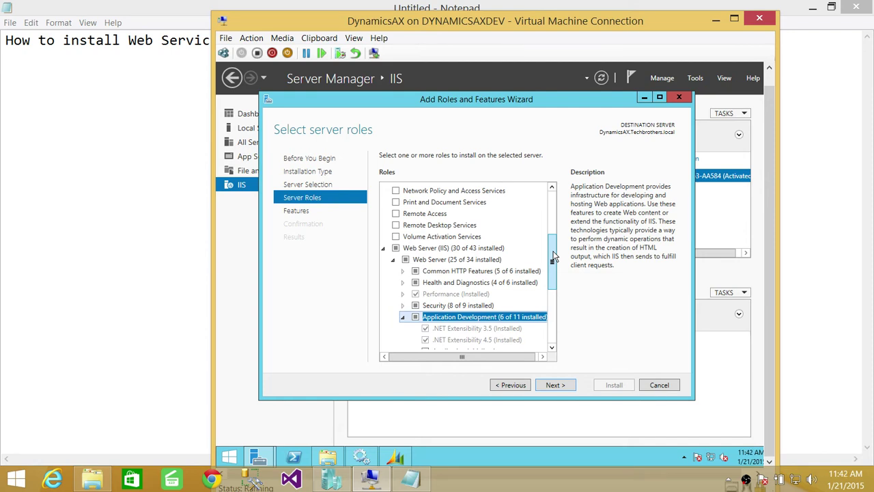
mouse_move(553, 255)
mouse_down()
mouse_move(552, 229)
mouse_move(553, 270)
mouse_up()
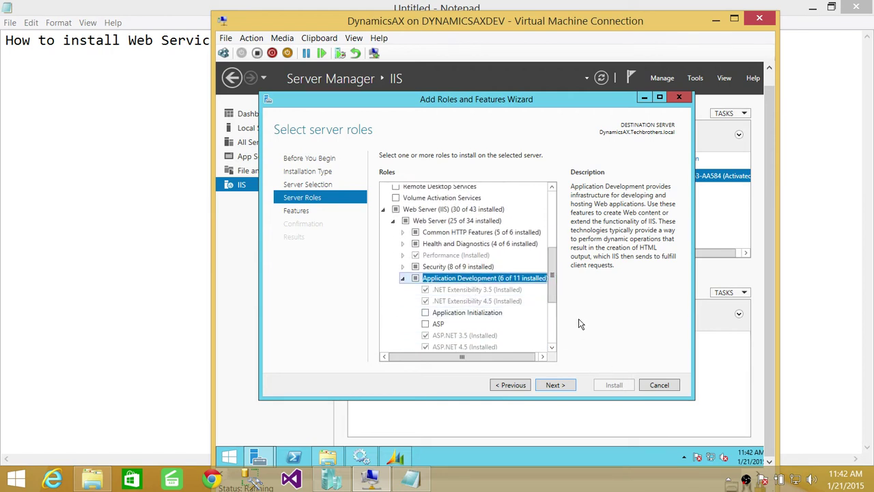
drag(553, 277, 552, 208)
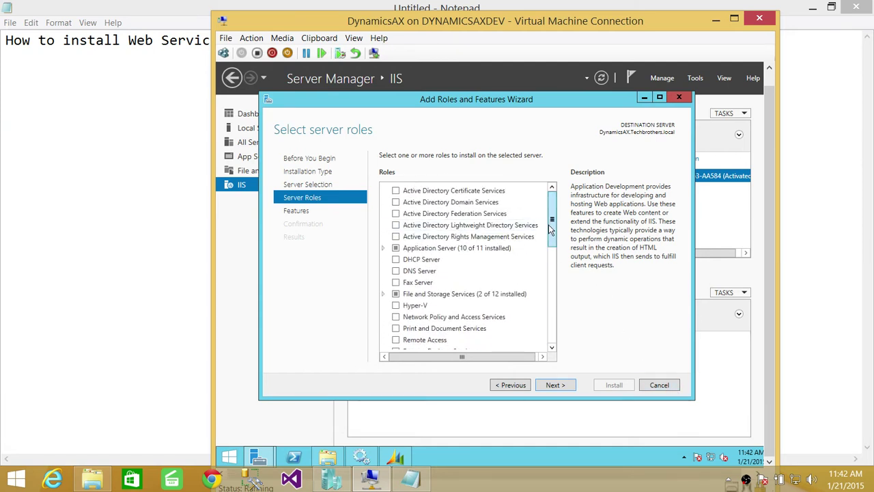
drag(551, 232, 552, 205)
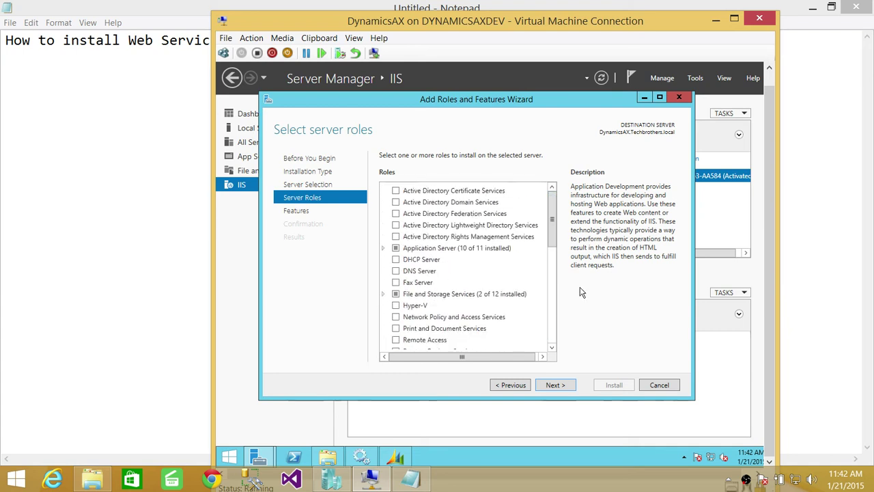
Cancel the Add Roles and Features wizard and close Server Manager
click(659, 385)
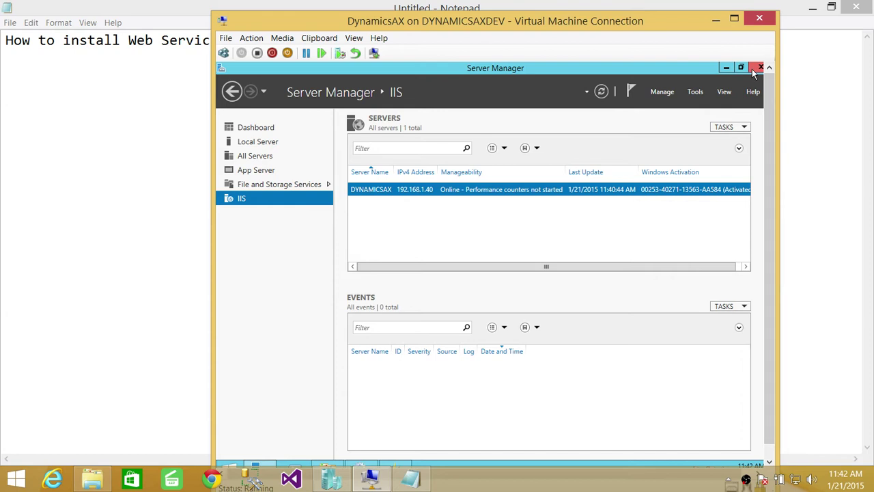
click(751, 65)
drag(765, 154, 765, 271)
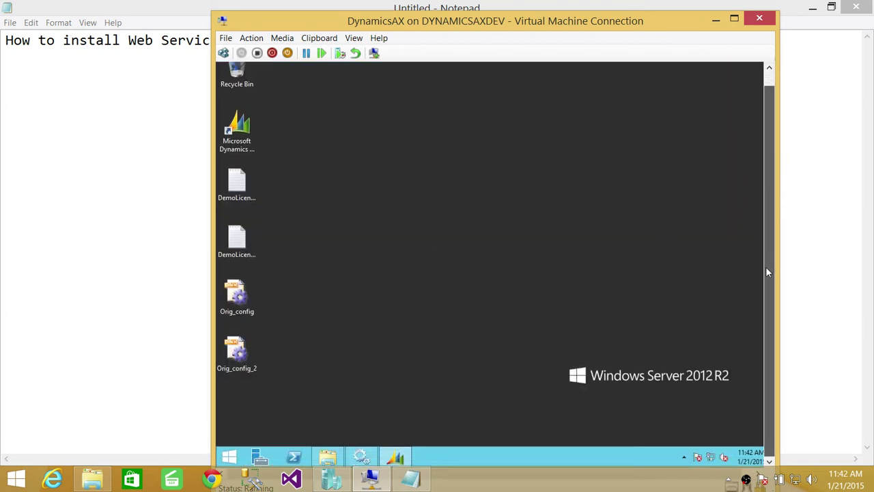
Bring the Dynamics AX 2012 Setup window forward and continue past the Welcome page
click(399, 458)
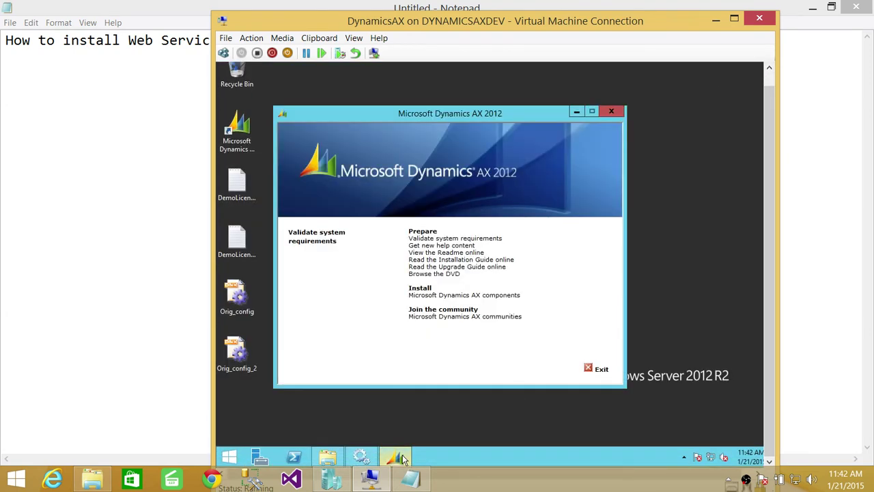
click(401, 458)
click(403, 459)
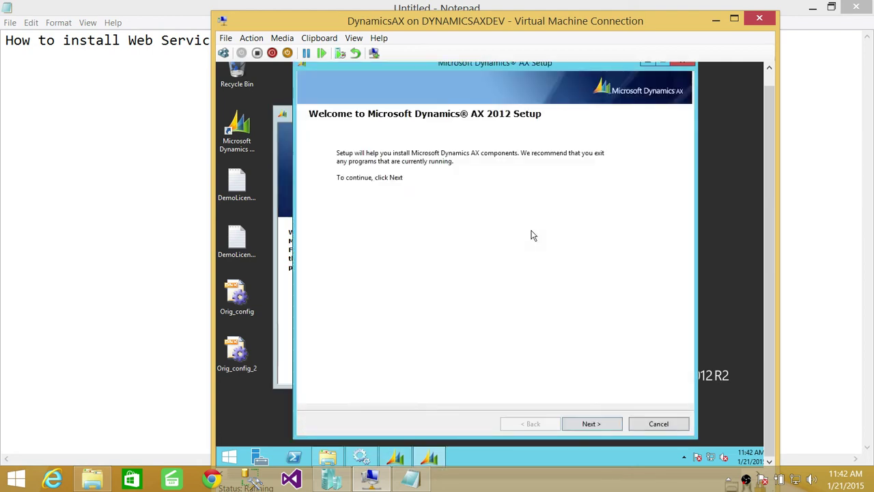
click(594, 423)
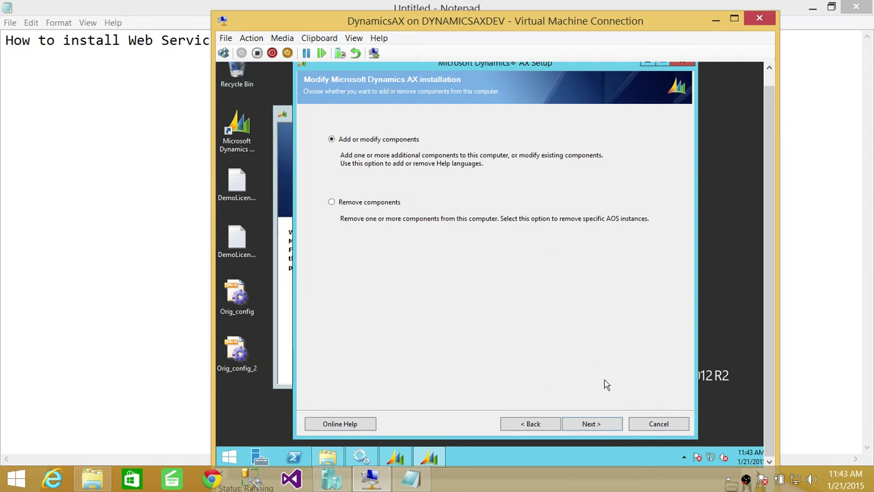
Choose Add or modify components, tick .NET Business Connector and Web services on IIS
click(588, 424)
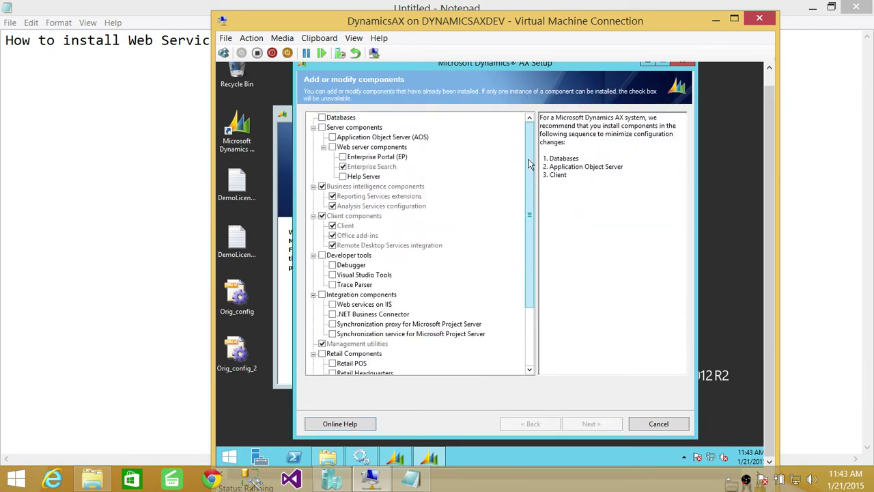
drag(531, 164, 533, 215)
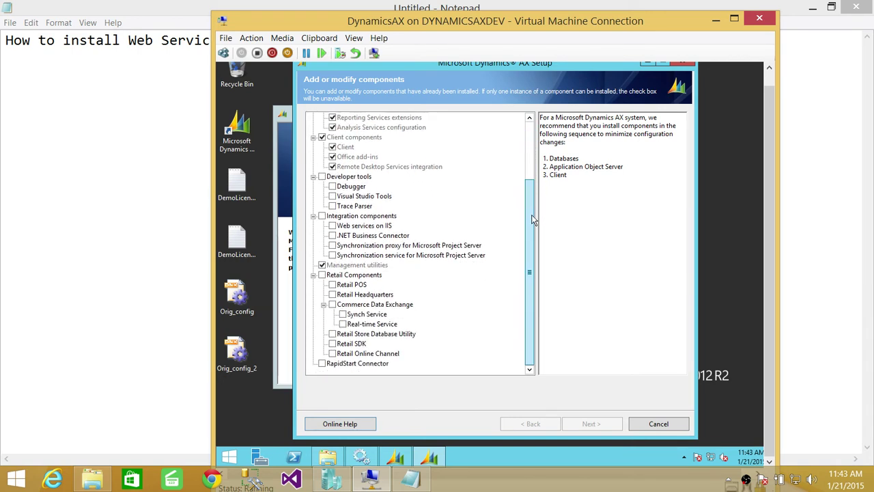
click(332, 236)
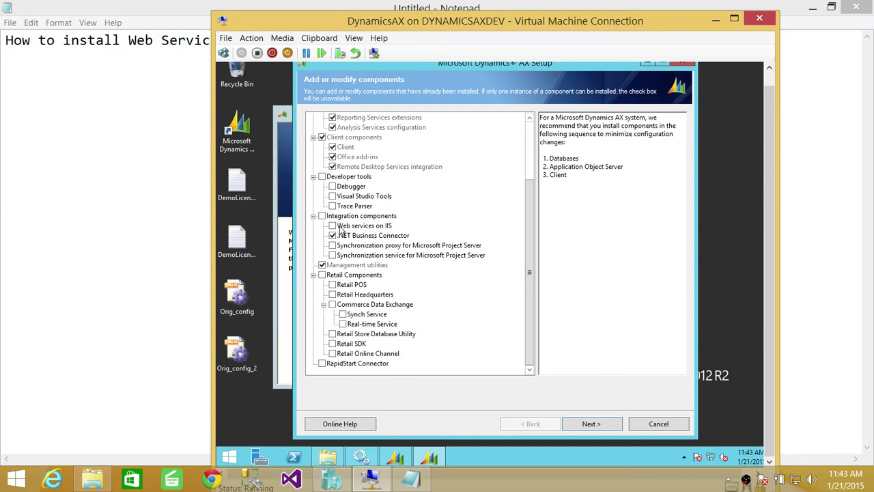
click(333, 226)
click(596, 424)
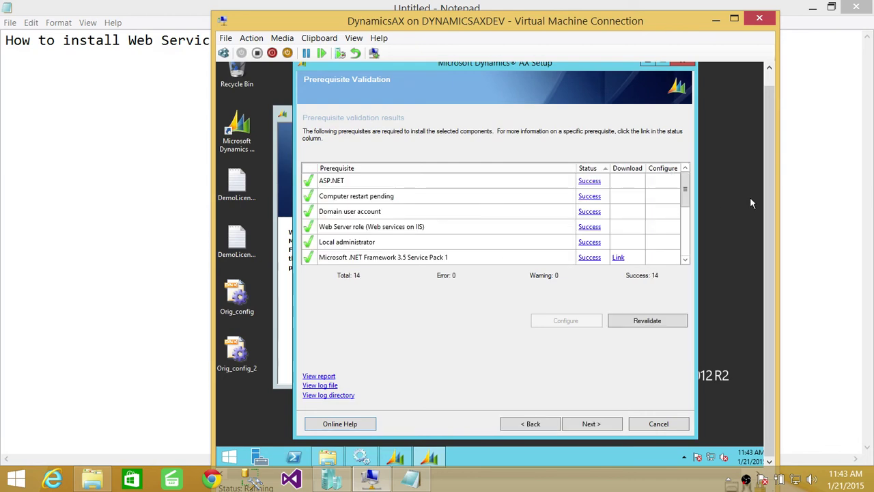
Review the 14 successful prerequisite checks and continue to the proxy account page
mouse_move(685, 183)
mouse_down()
mouse_move(687, 254)
mouse_move(685, 171)
mouse_up()
click(599, 424)
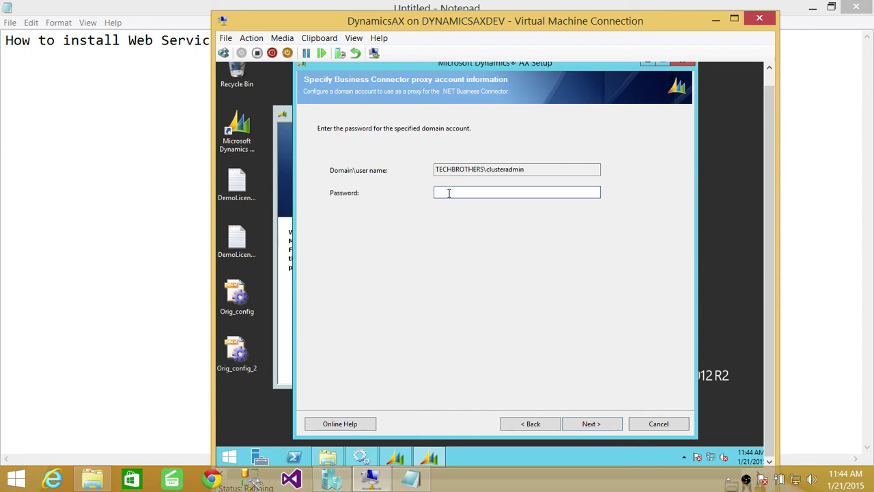
Enter the domain proxy account's password and continue to the IIS settings
text(••••••)
click(616, 423)
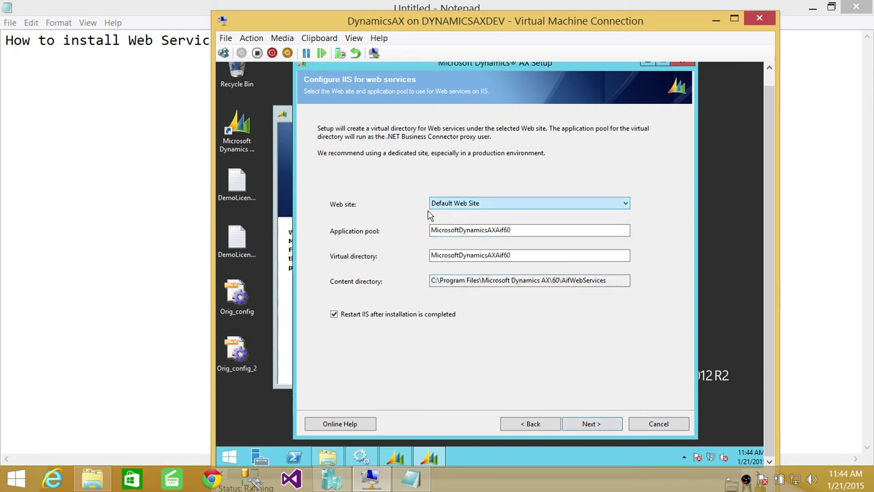
Keep Default Web Site, check the MicrosoftDynamicsAXAif60 virtual directory, and accept the AOS account
click(493, 206)
click(494, 213)
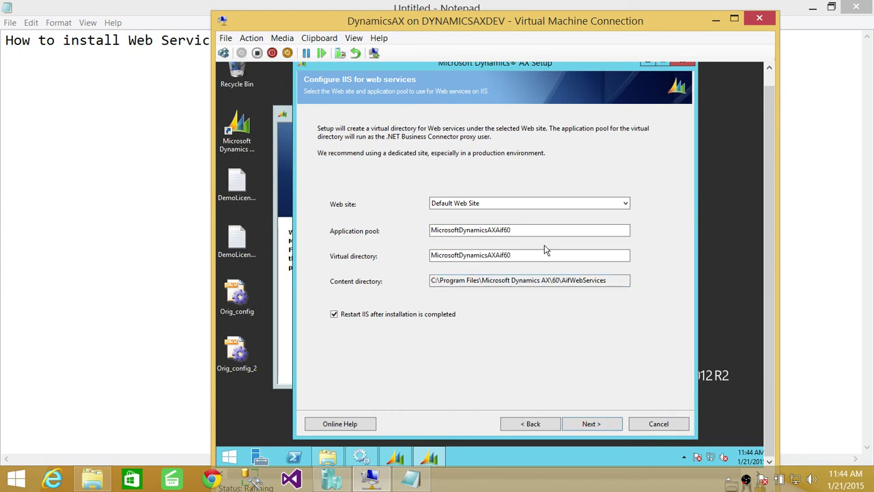
click(507, 259)
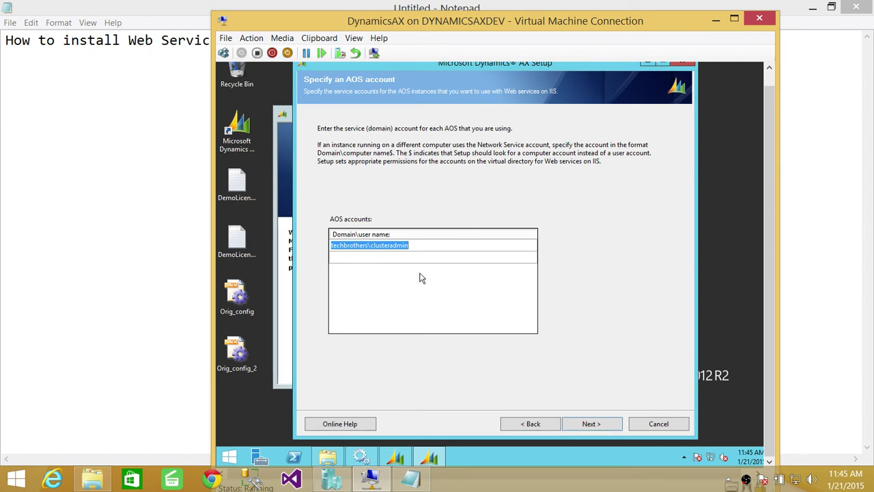
click(598, 424)
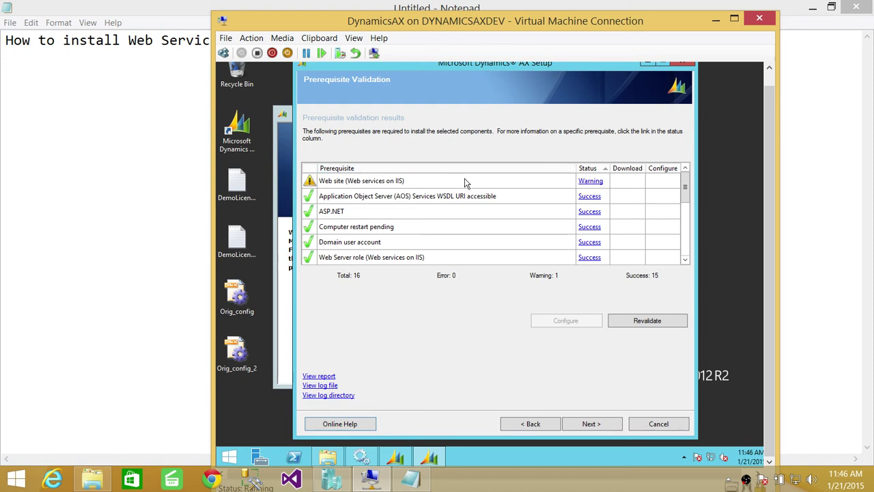
Read why the Default Web Site warning needs the IIS site running, then open the server's Start search
click(591, 181)
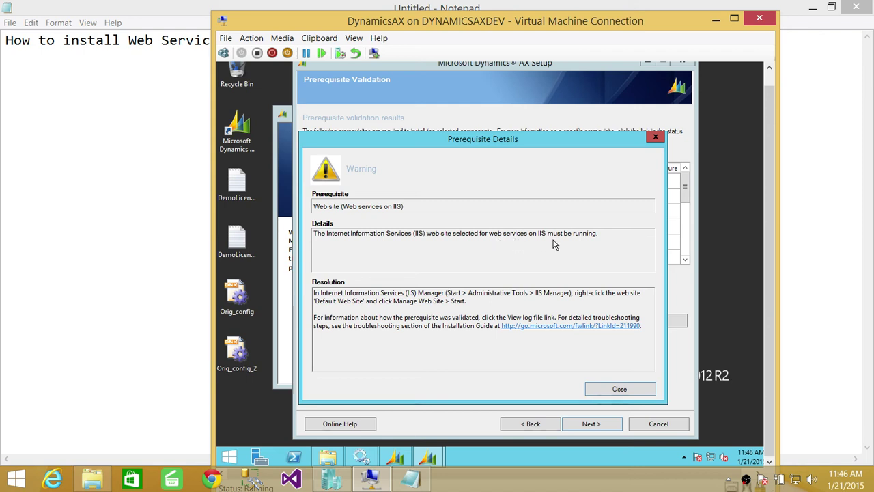
click(638, 389)
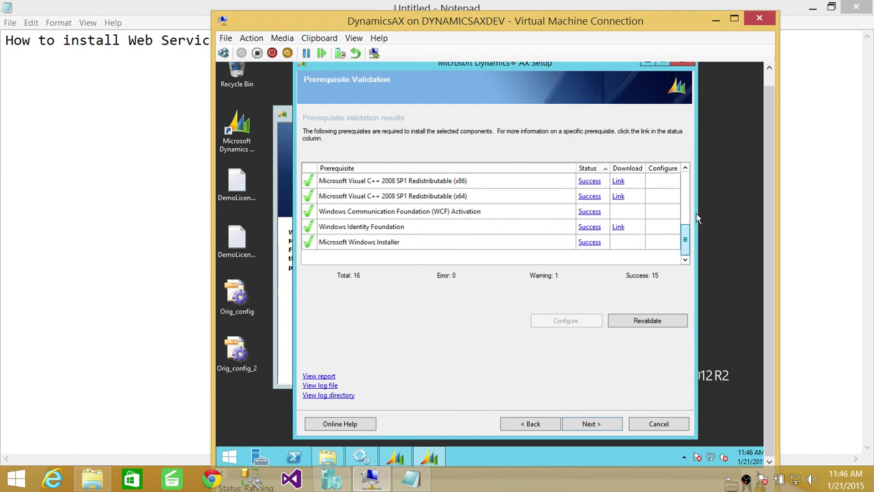
drag(685, 247, 700, 181)
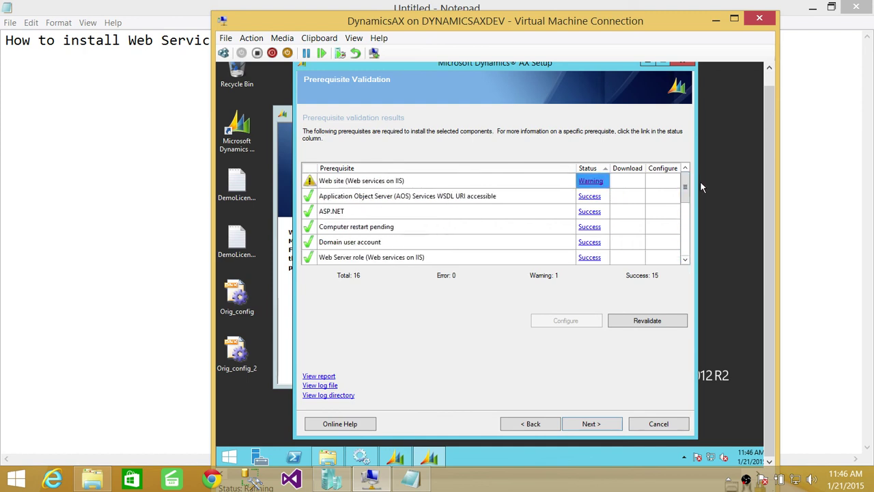
click(232, 458)
click(739, 92)
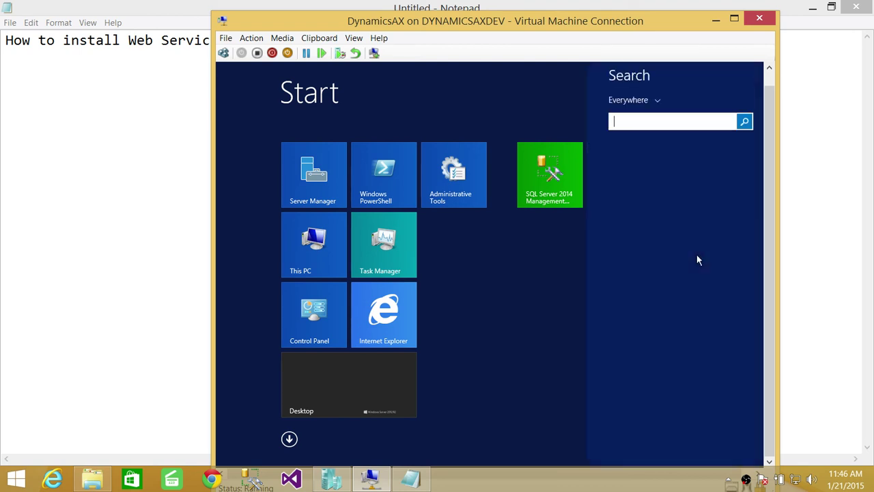
In IIS Manager, try to start Default Web Site under DYNAMICSAX > Sites and dismiss the port-conflict error
text(IIS Manager)
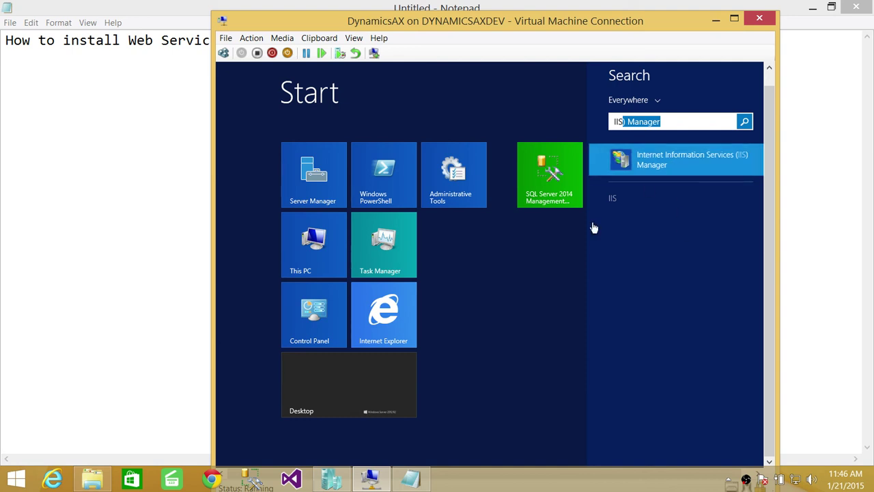
key(Return)
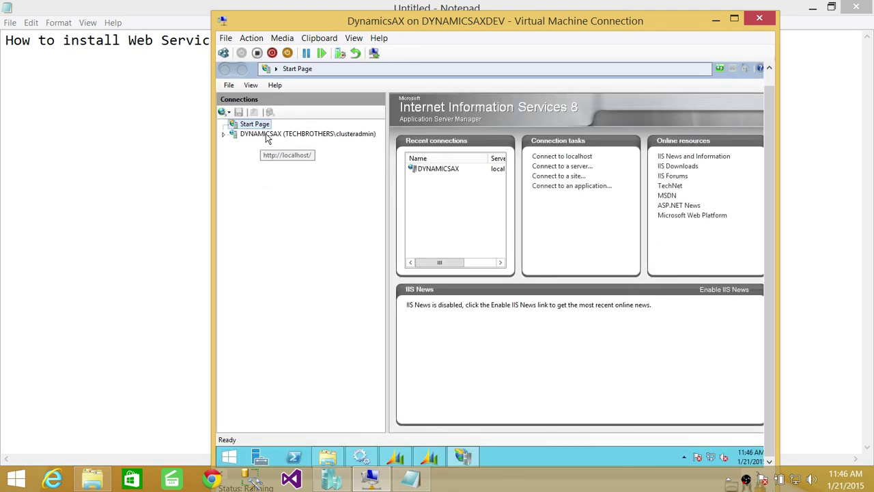
click(224, 134)
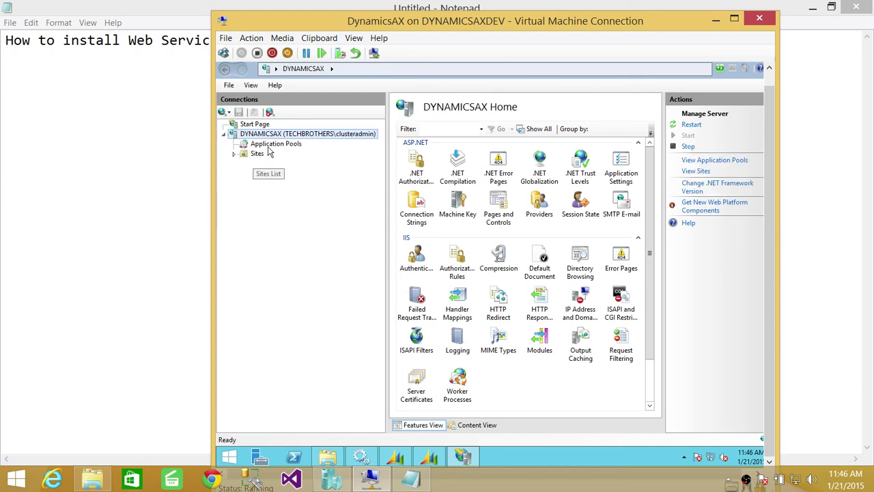
click(234, 154)
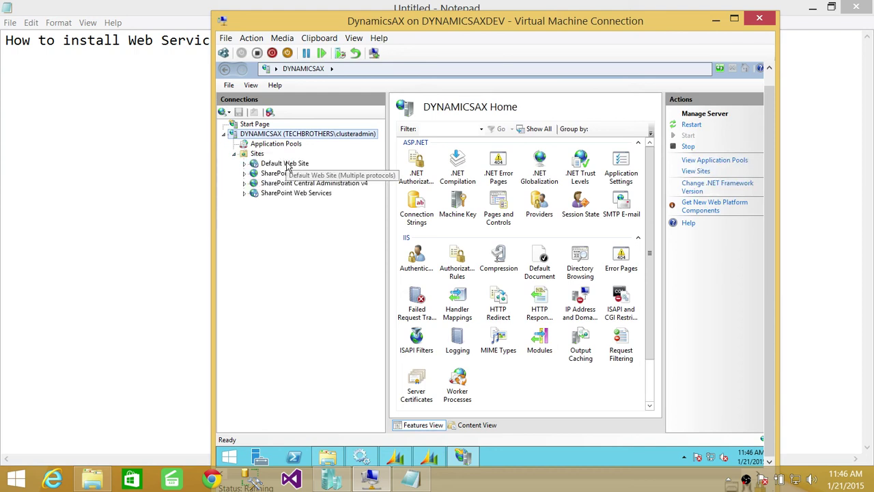
click(285, 163)
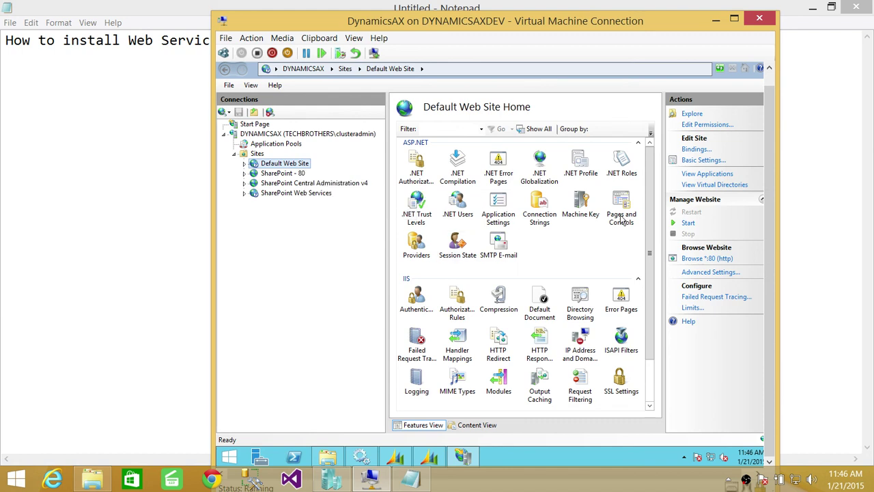
click(689, 223)
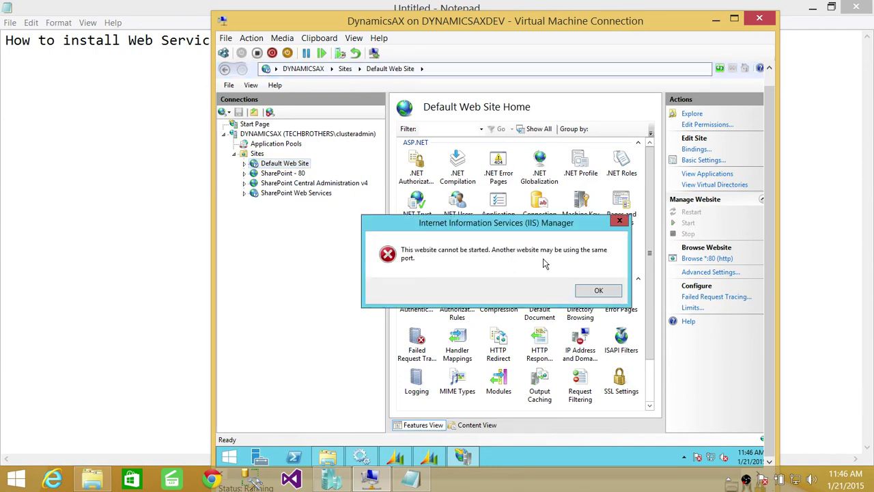
click(598, 291)
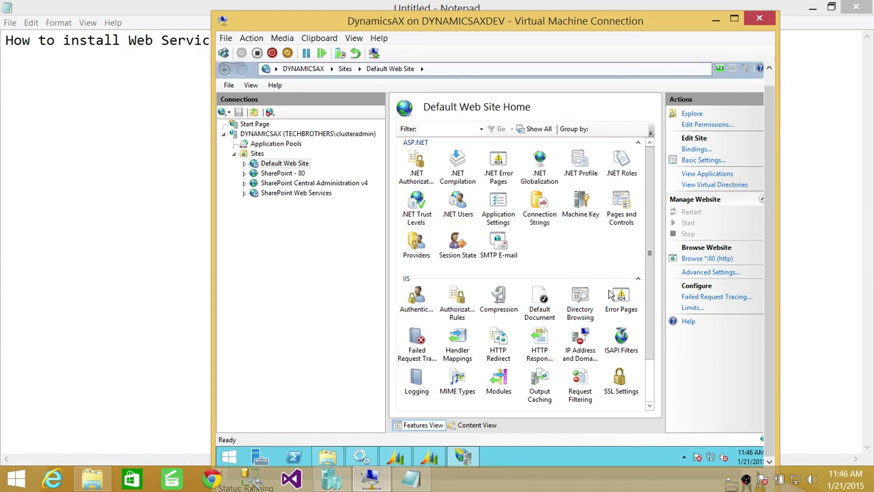
Check the SharePoint - 80 site, then close IIS Manager
click(244, 175)
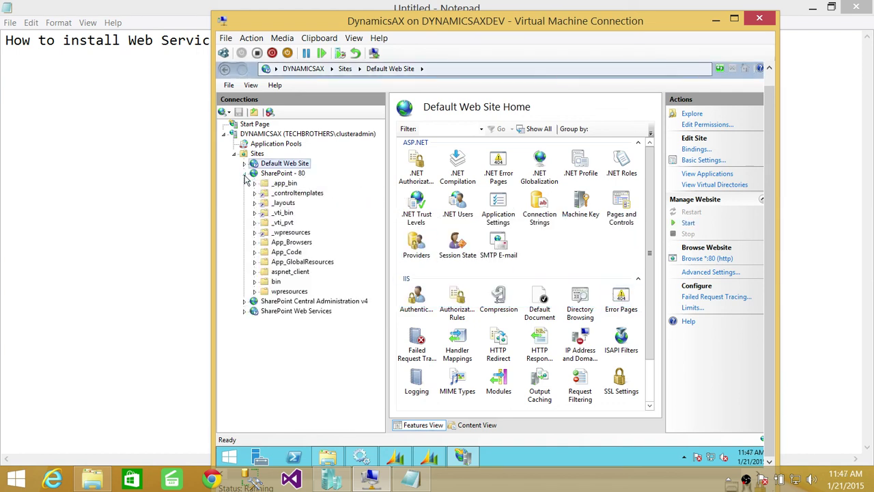
click(246, 175)
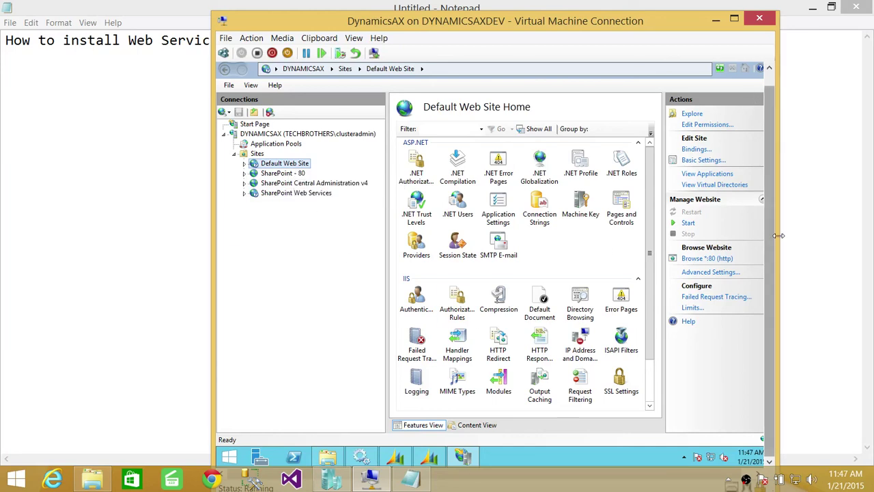
drag(769, 240, 768, 162)
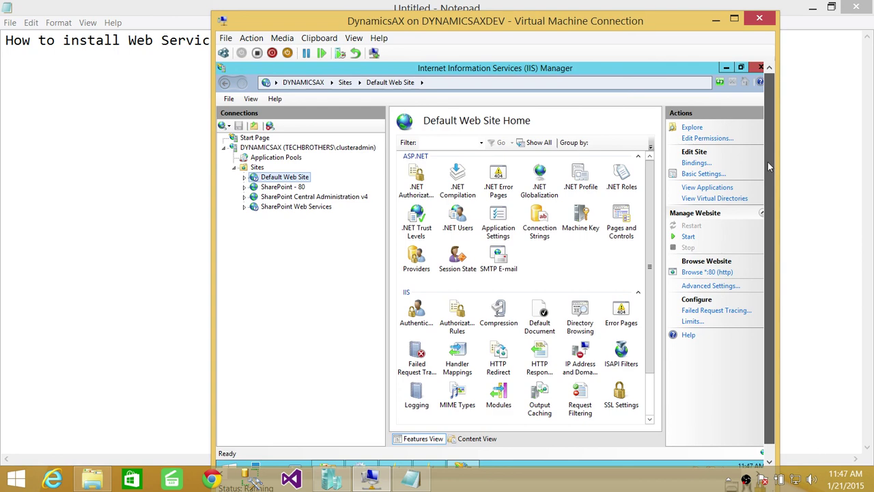
click(759, 68)
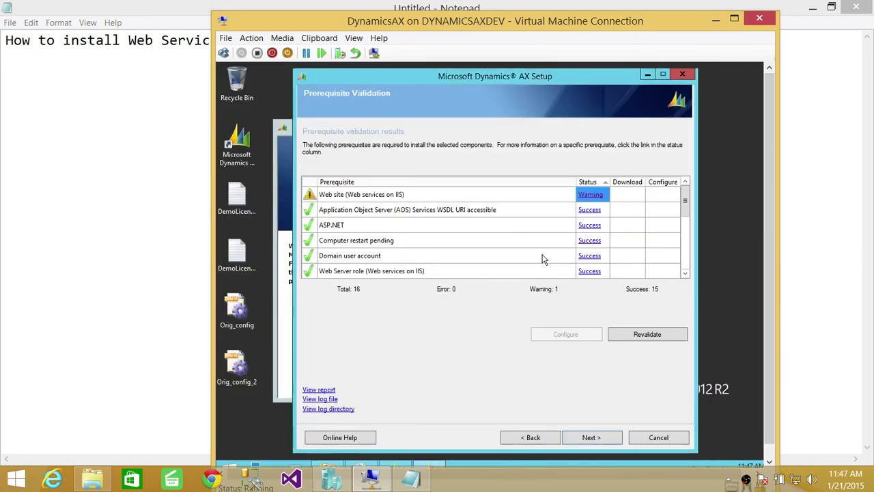
Continue past Prerequisite Validation and install Web services on IIS and .NET Business Connector
click(607, 438)
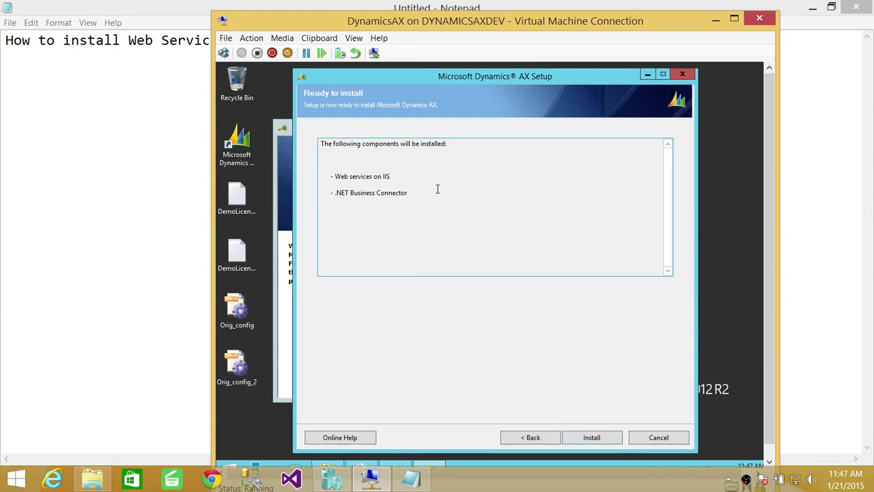
click(592, 437)
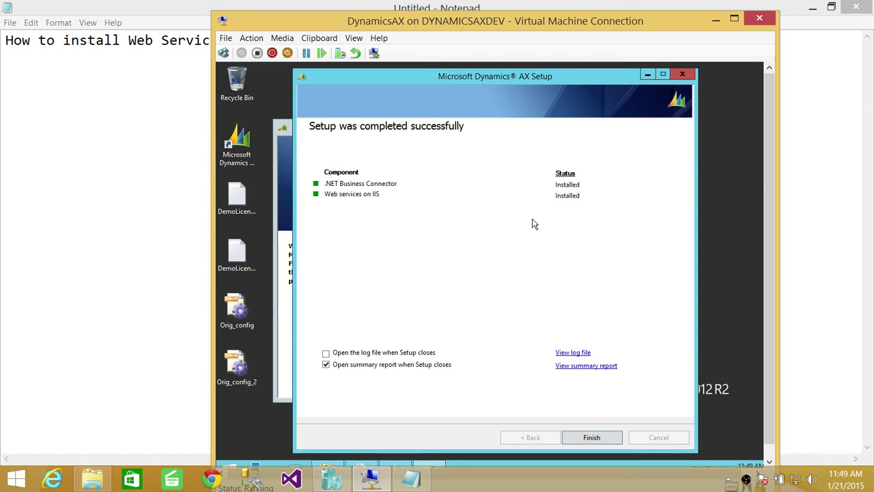
Bring the Notepad note asking how to install Web Services on IIS in front of the VM window
drag(770, 163, 776, 210)
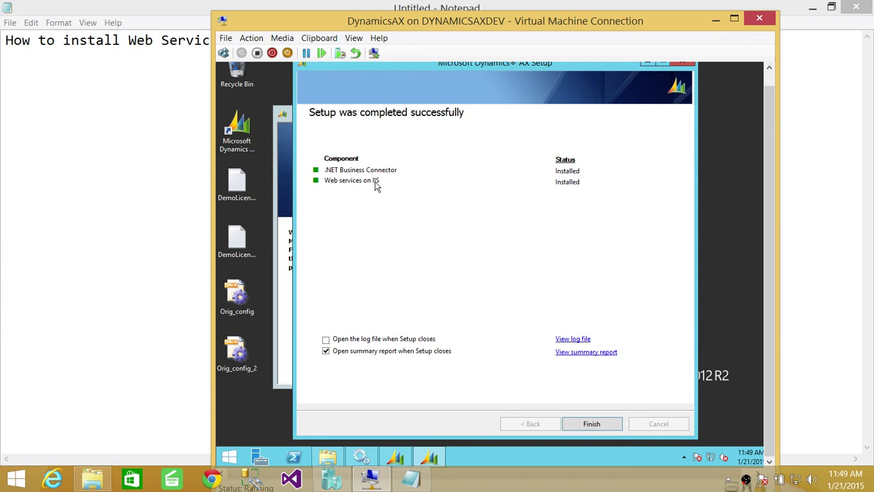
click(142, 127)
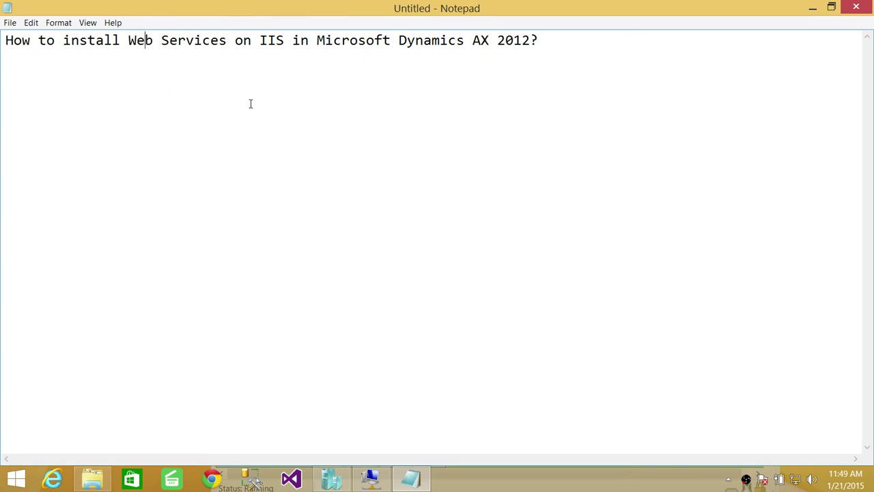
click(524, 484)
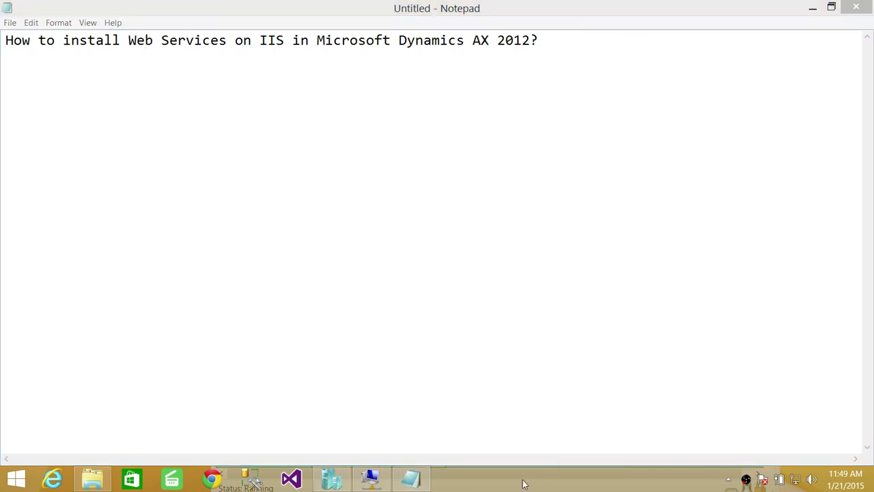